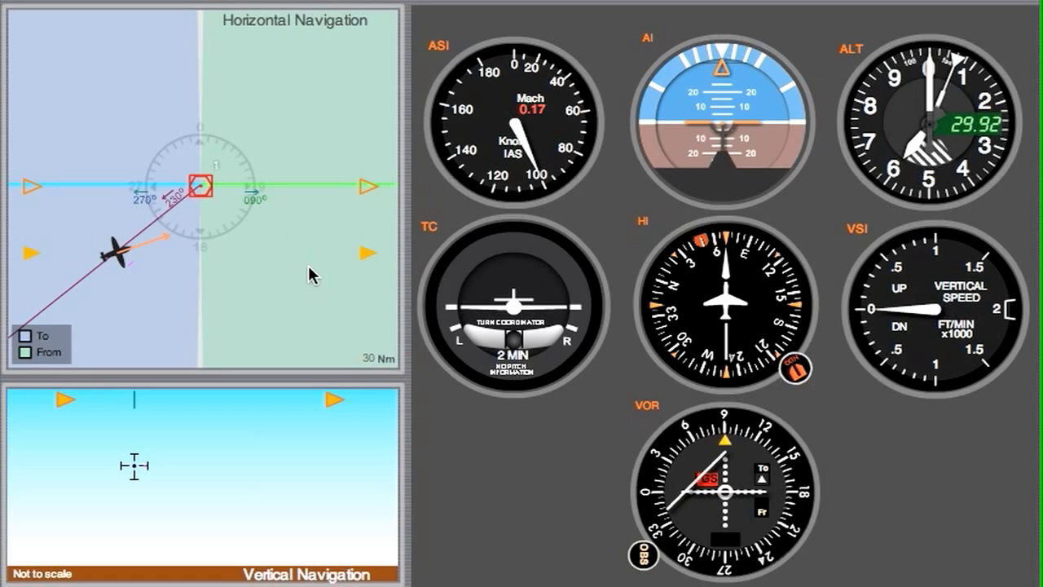
Set the OBS course to 230, centring the needle with a FROM indication.
left_click(89, 255)
mouse_move(652, 552)
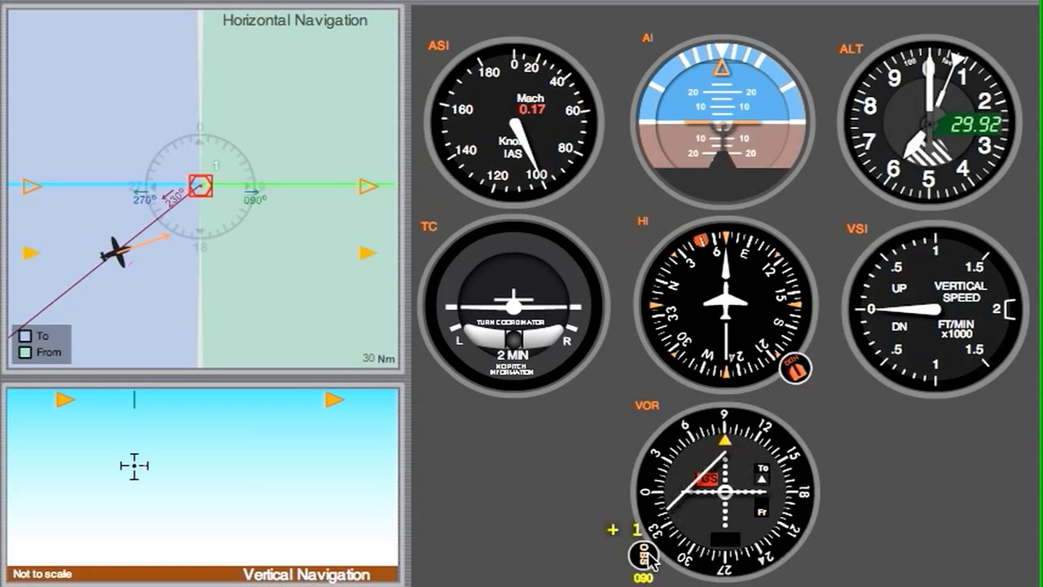
left_click(651, 559)
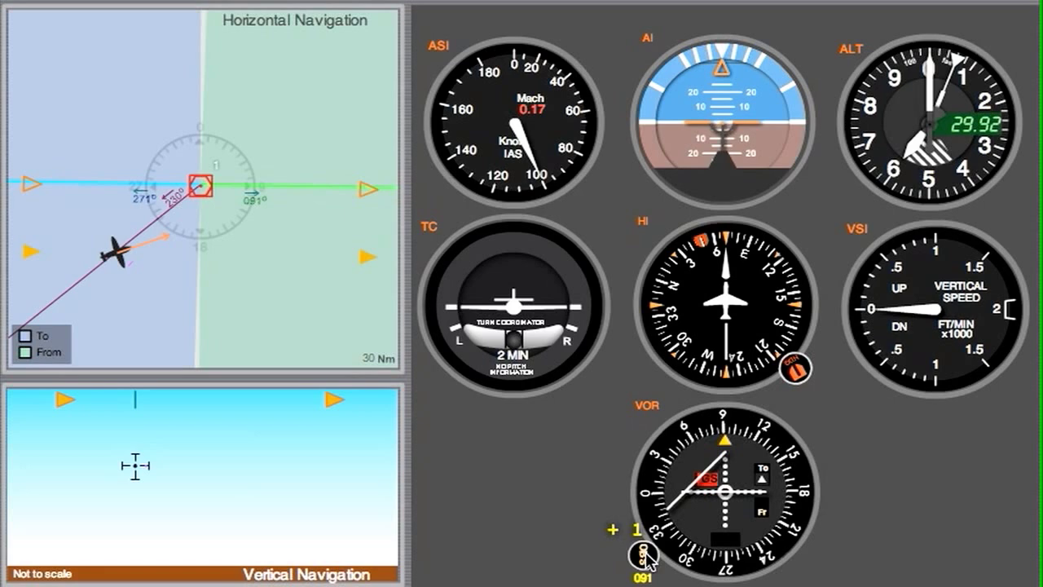
left_click(644, 557)
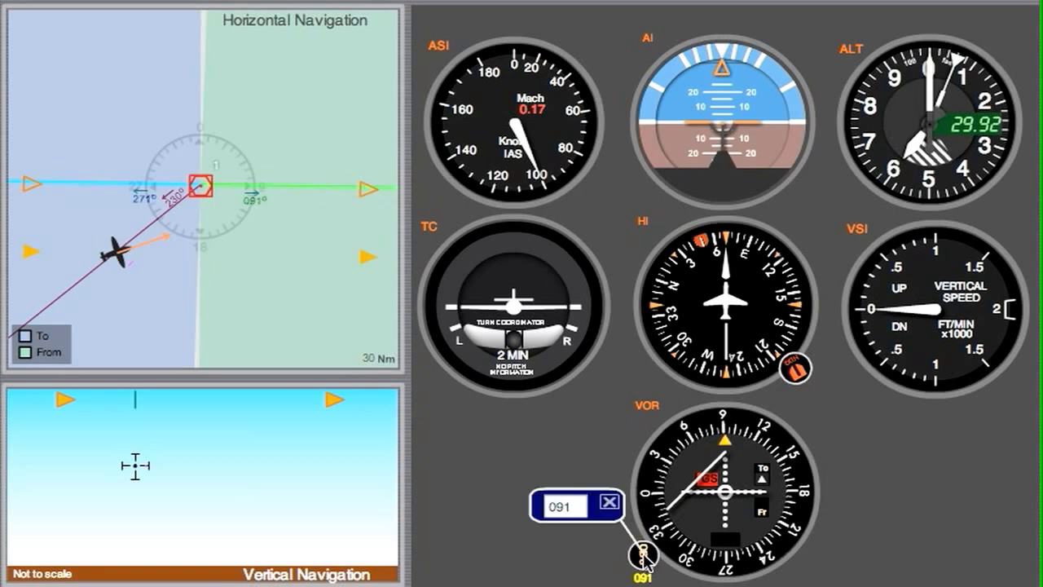
double_click(568, 507)
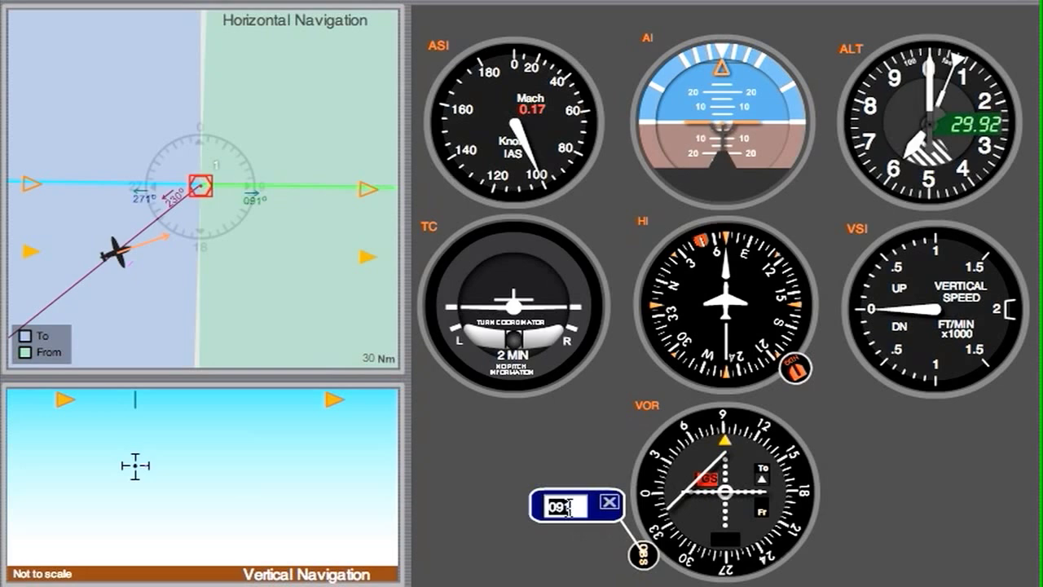
type("230")
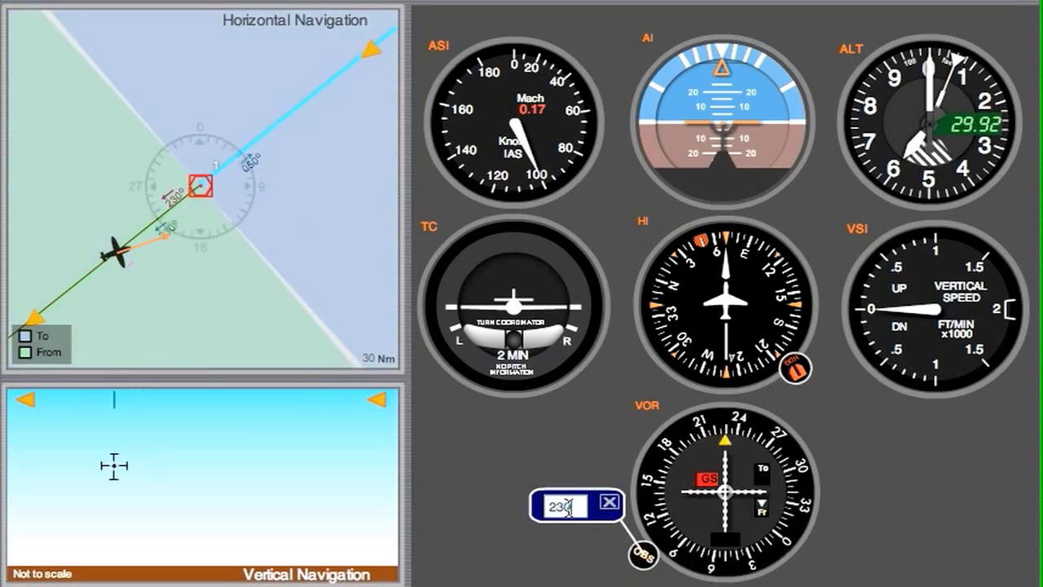
left_click(608, 503)
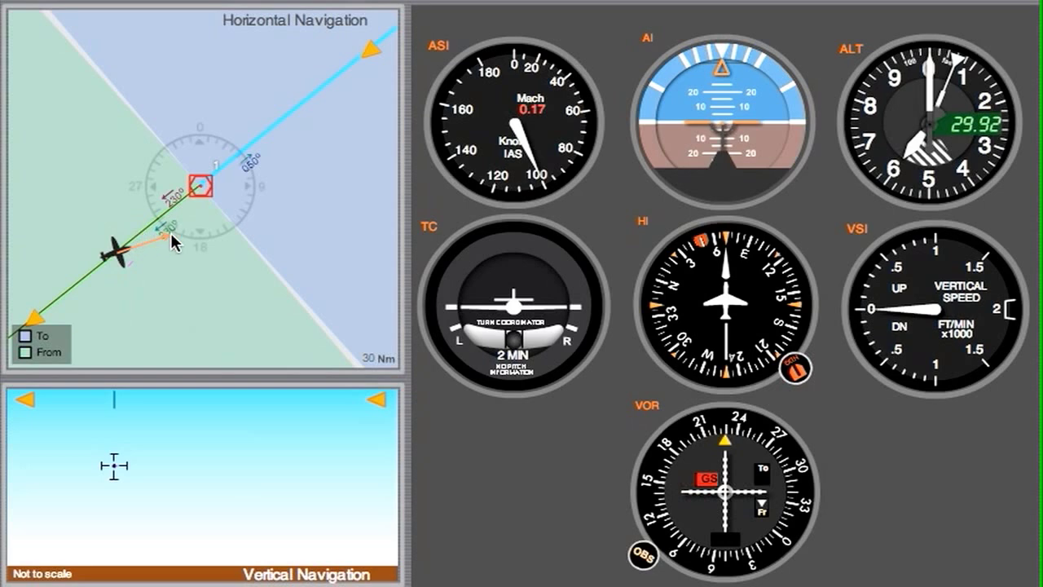
Change the OBS course from 230 to 050 so the needle stays centred and reads TO.
mouse_move(644, 557)
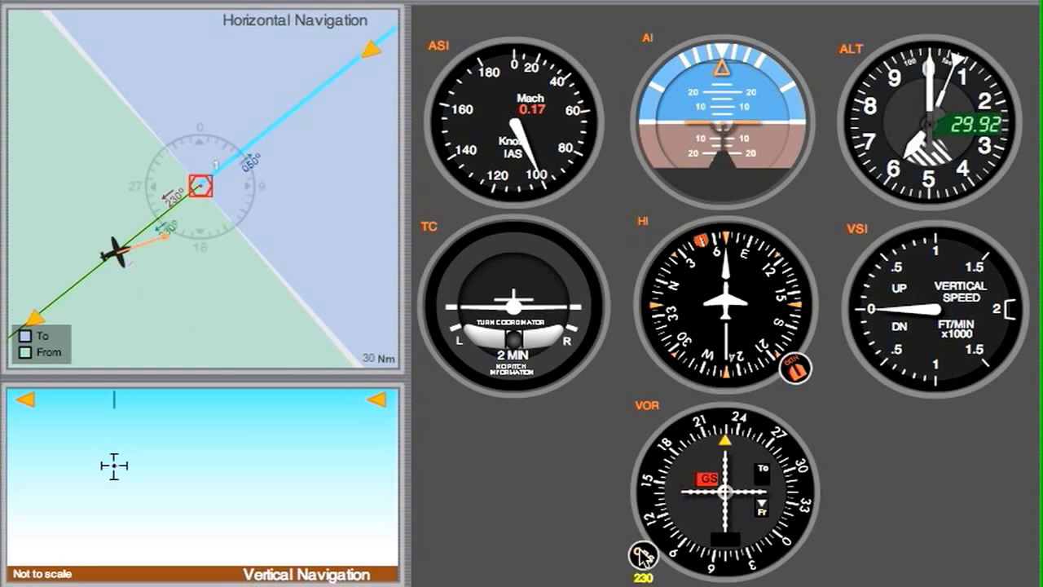
left_click(644, 556)
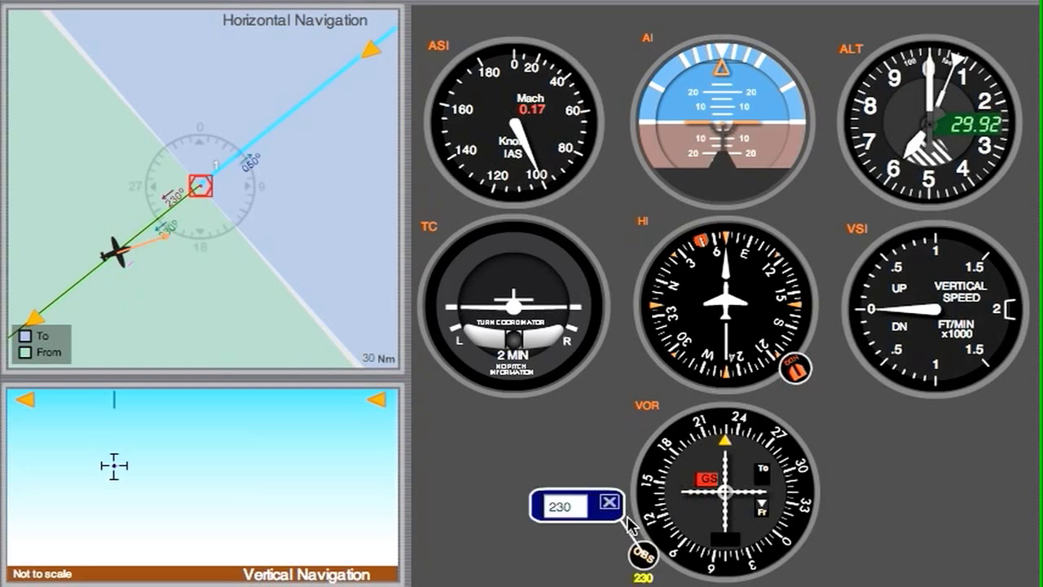
double_click(573, 506)
type("050")
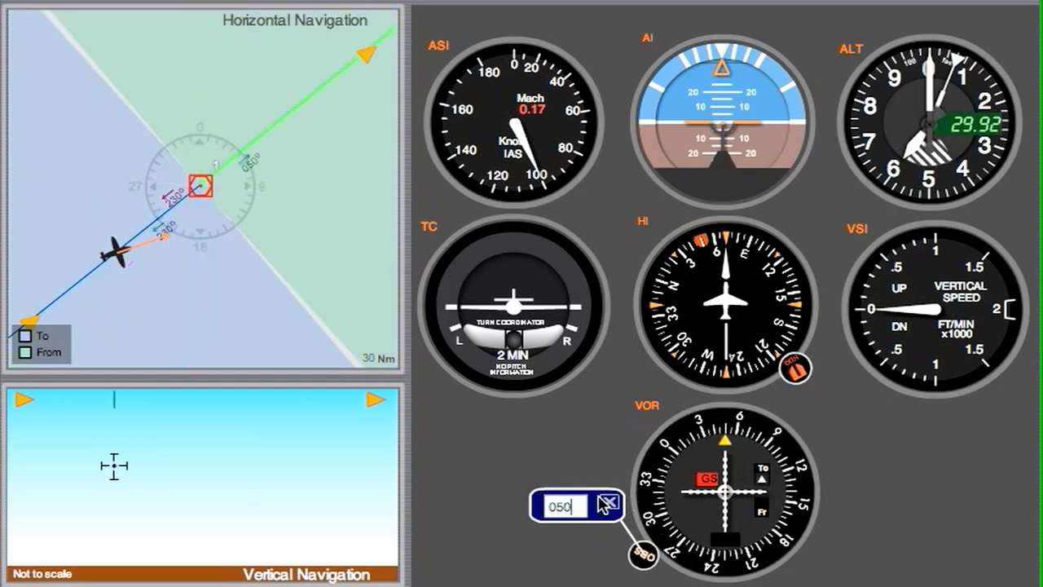
left_click(608, 505)
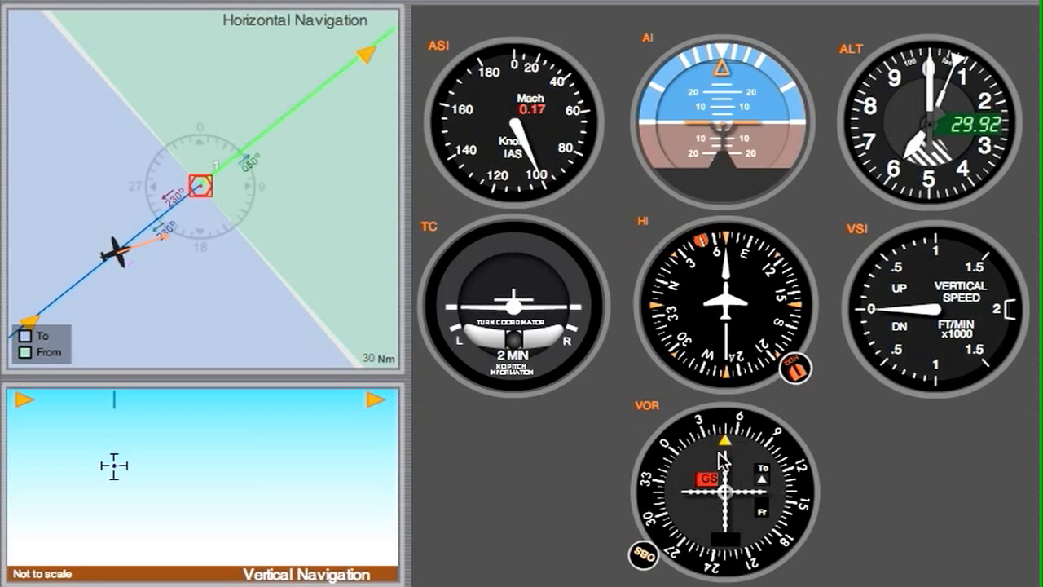
mouse_move(643, 554)
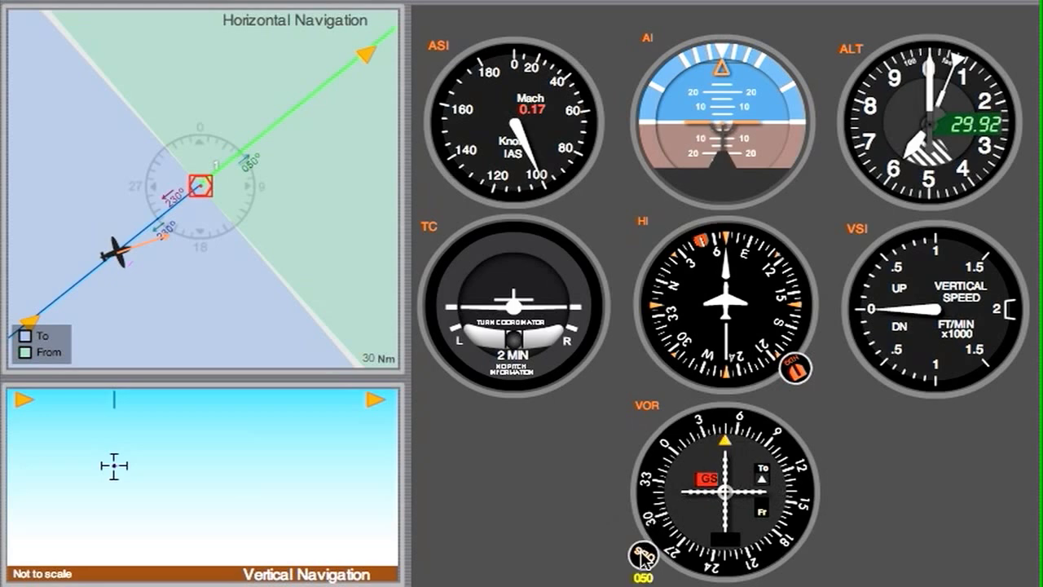
left_click(642, 554)
scroll(641, 555, "down", 8)
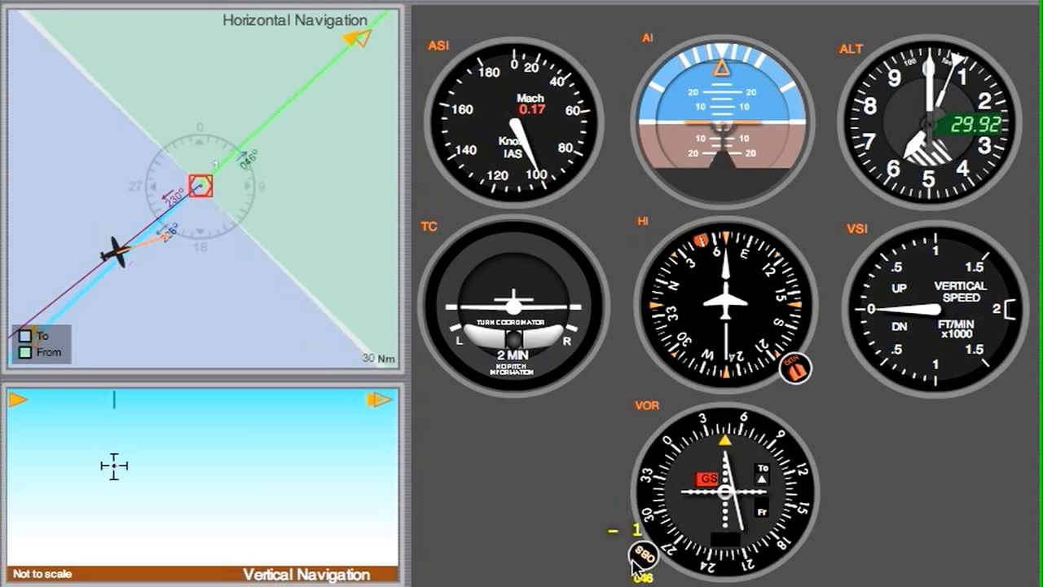
scroll(636, 560, "down", 1)
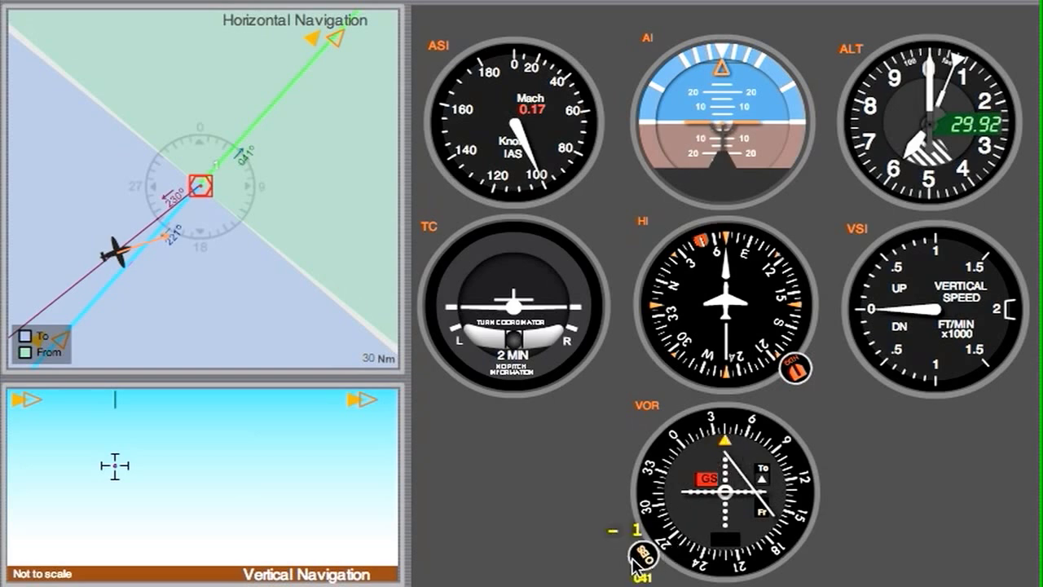
scroll(637, 561, "down", 6)
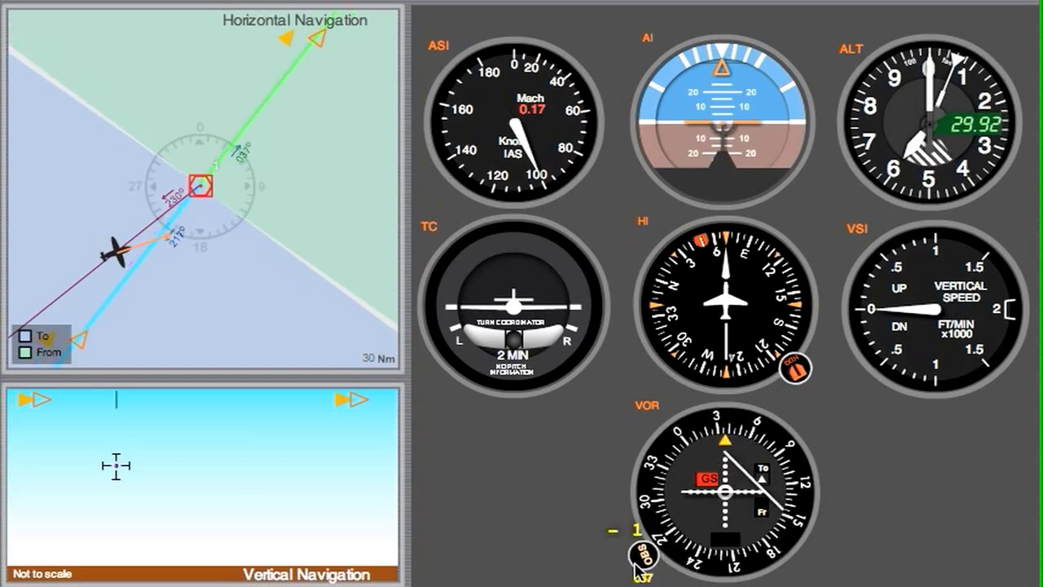
scroll(657, 559, "up", 6)
scroll(657, 559, "up", 7)
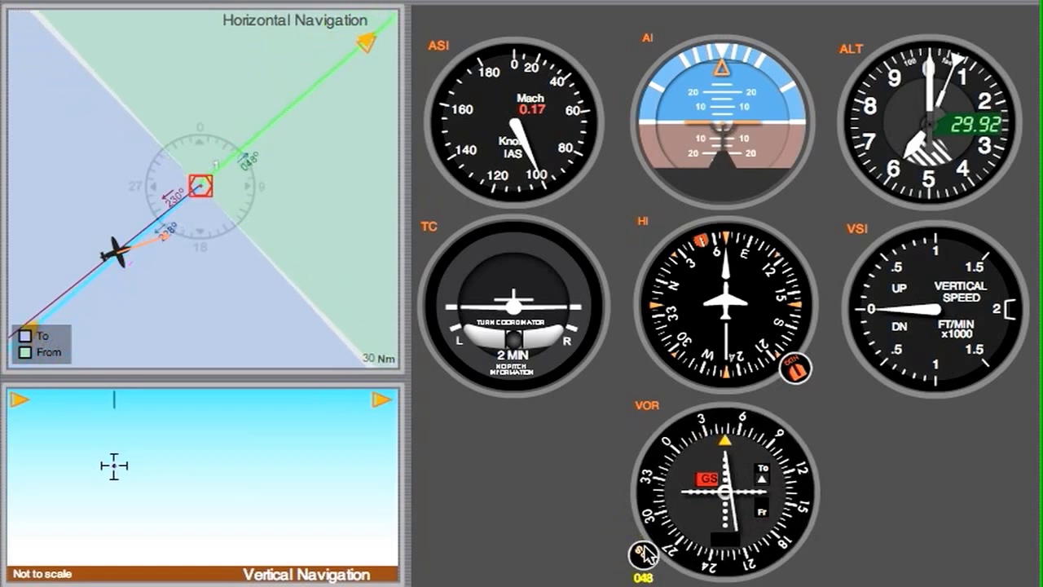
scroll(644, 556, "down", 3)
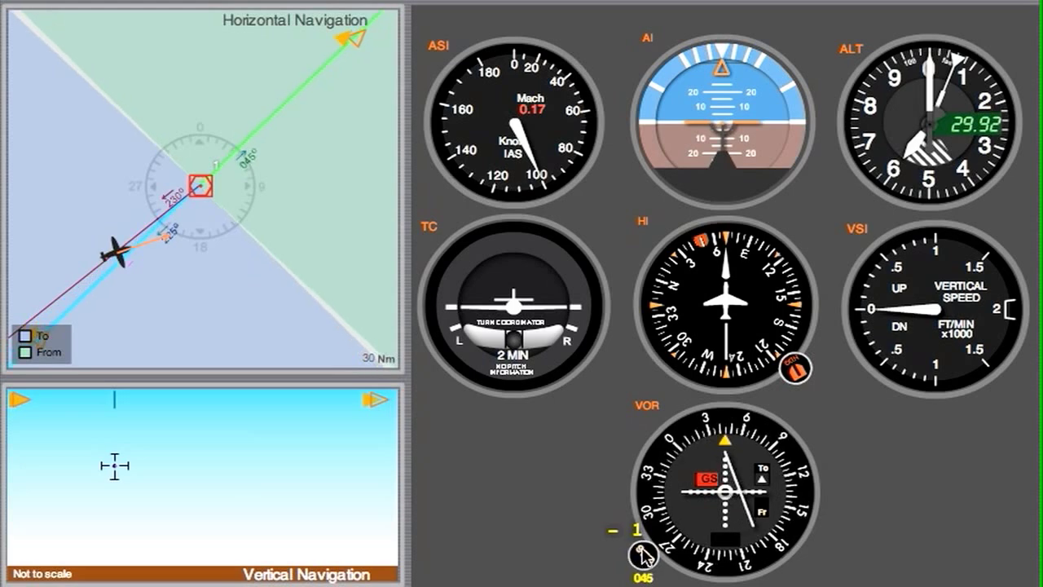
left_click(644, 556)
double_click(572, 506)
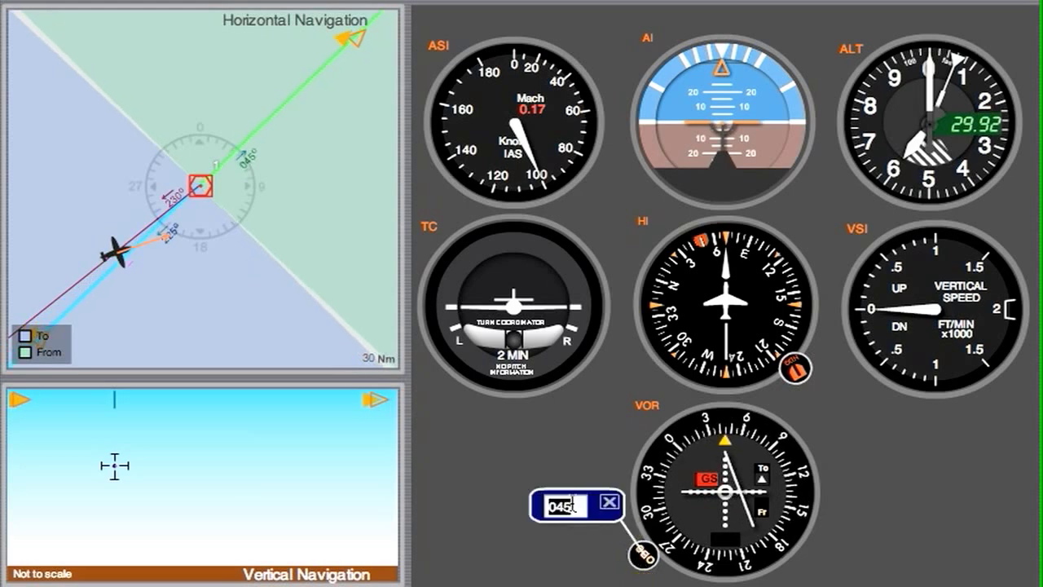
type("050")
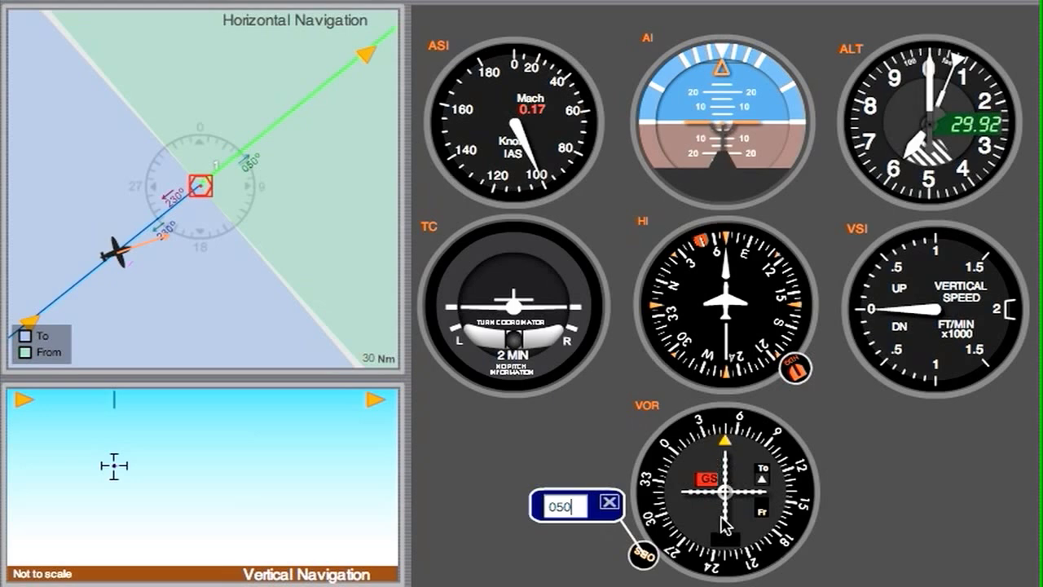
left_click(610, 501)
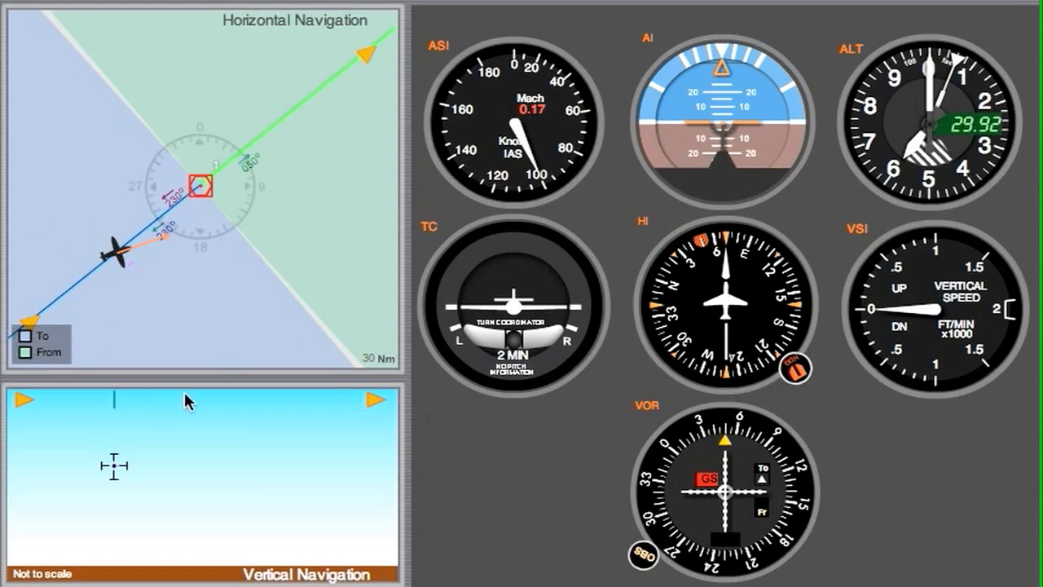
Change the aircraft's heading from 070 to 050 toward the course line.
mouse_move(118, 257)
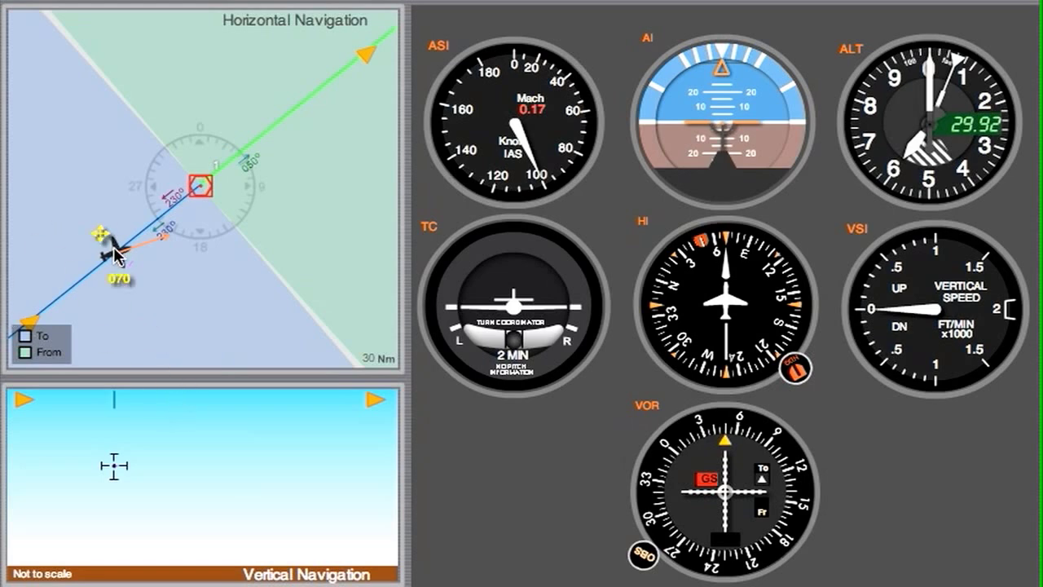
left_click(118, 257)
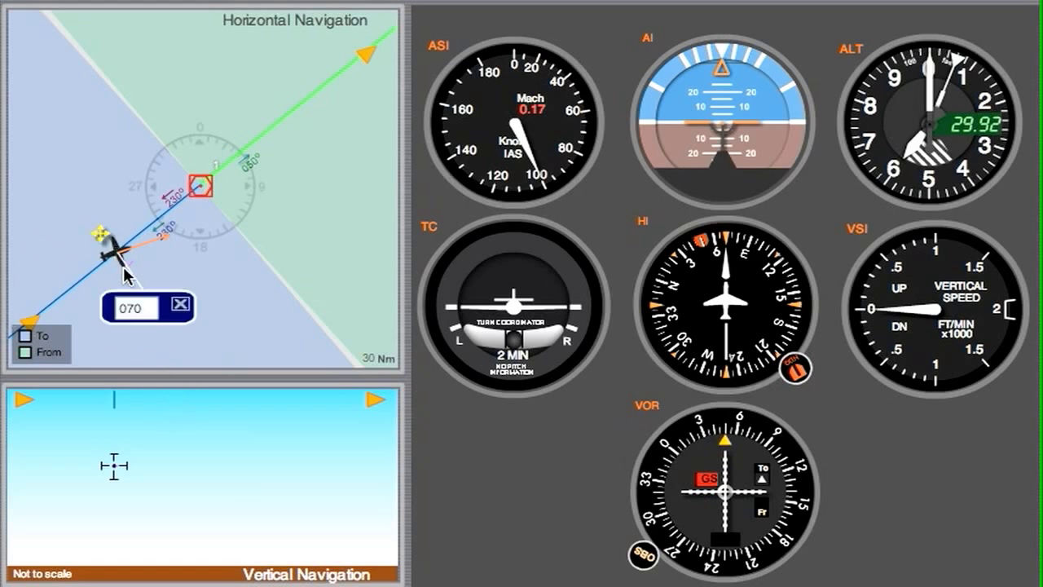
double_click(137, 308)
type("050")
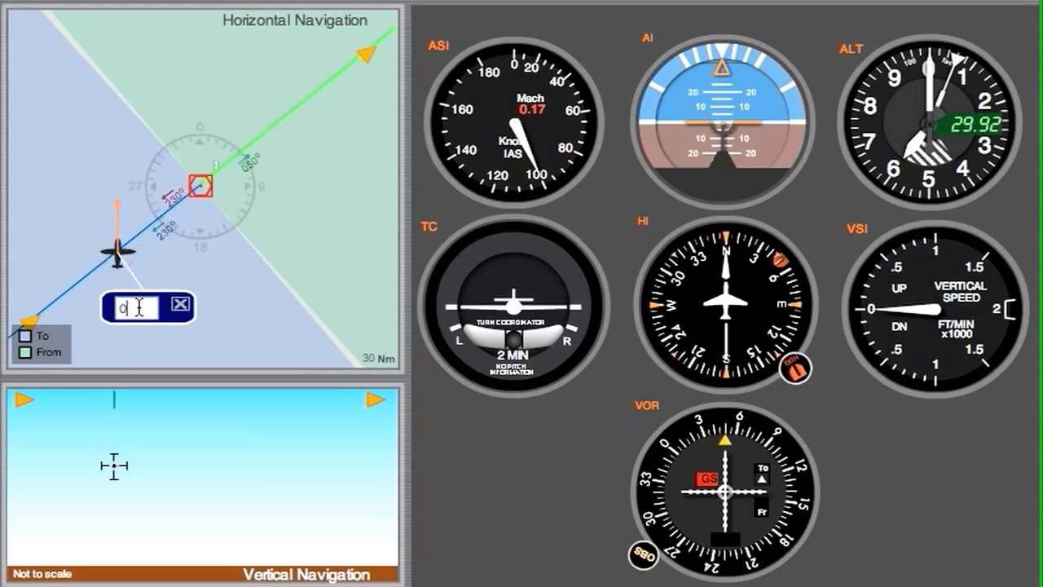
left_click(181, 307)
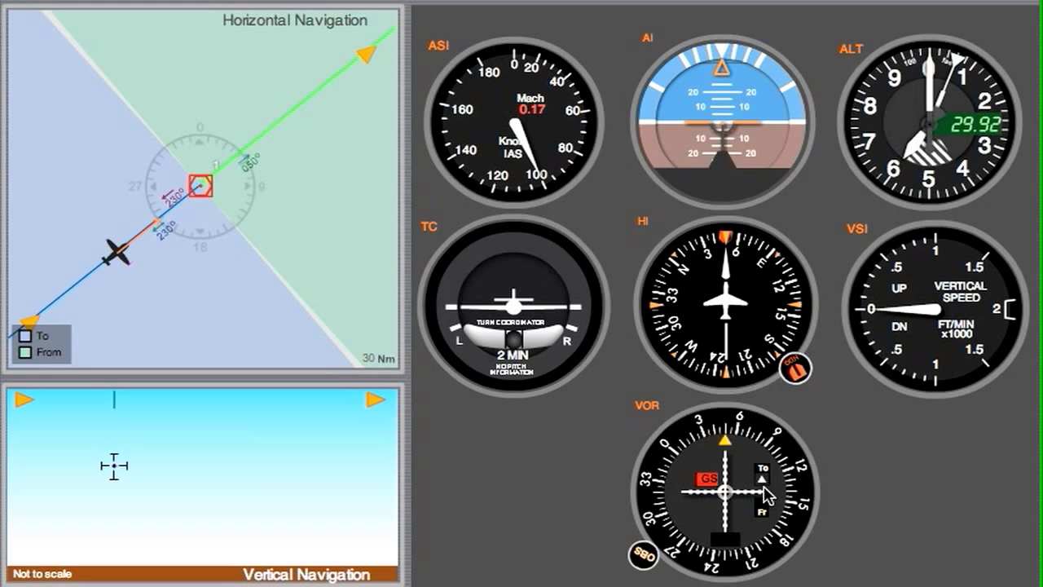
mouse_move(84, 273)
Reset the OBS course from 050 to 090, leaving the needle deflected with a TO indication.
left_click(117, 253)
left_click(642, 557)
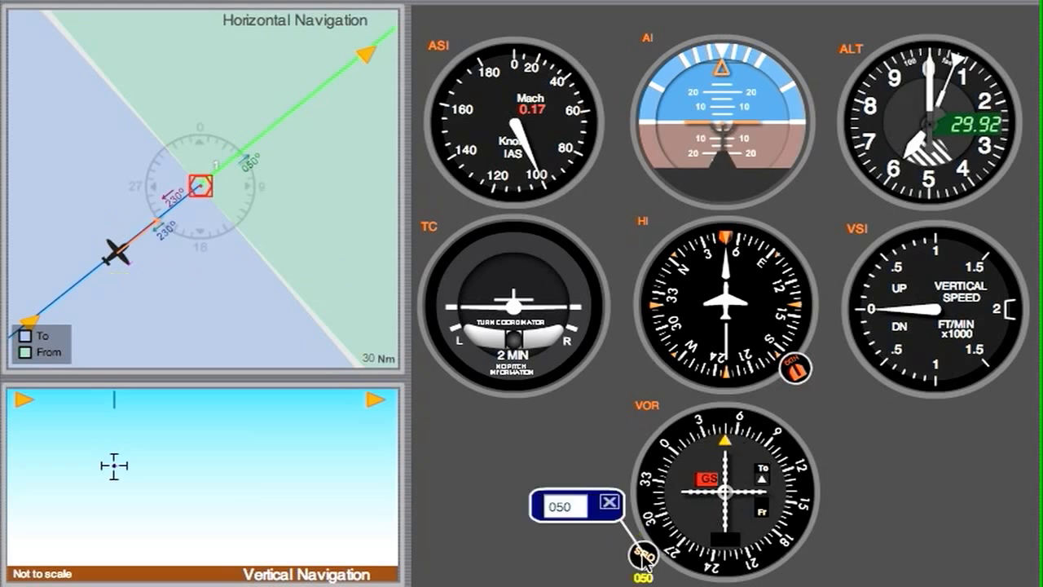
double_click(578, 508)
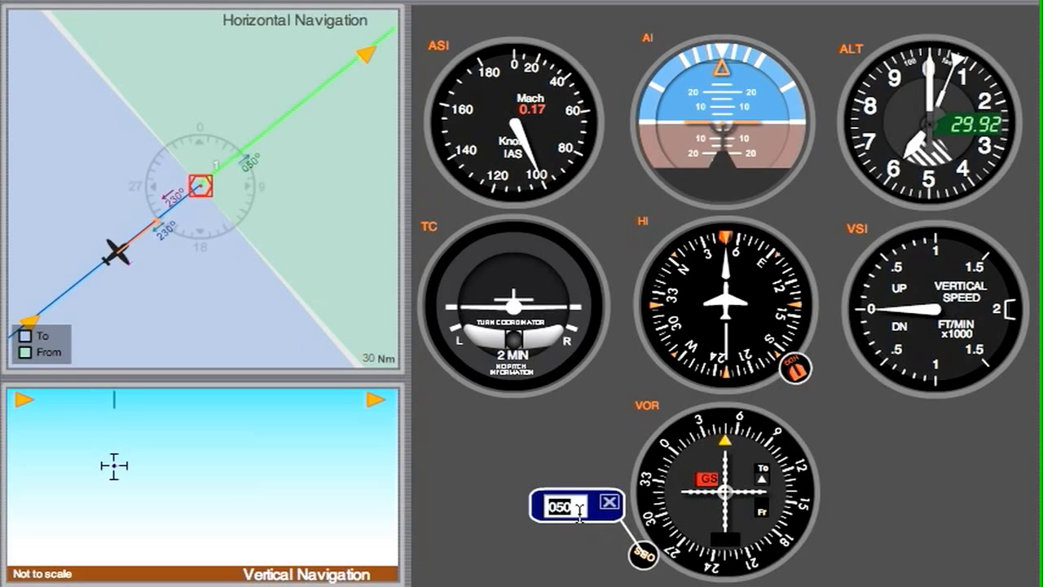
type("090")
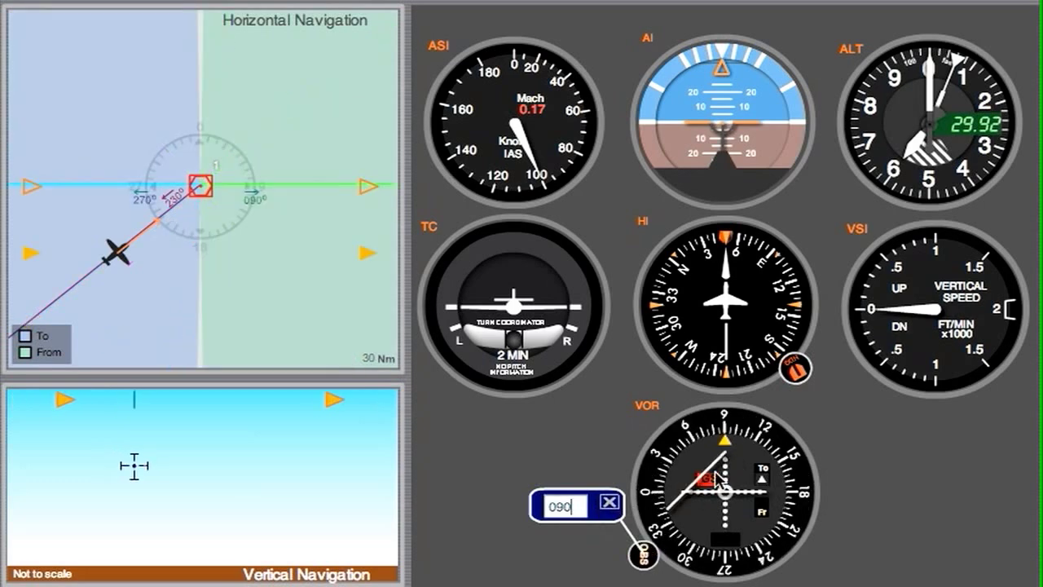
left_click(608, 502)
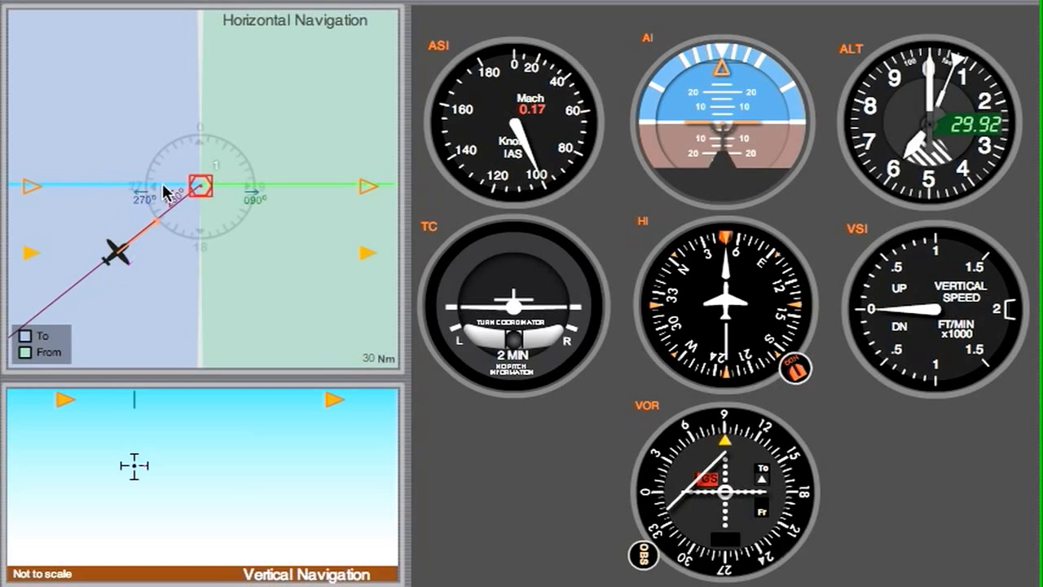
Turn the aircraft from heading 050 to 360 and fly north toward the 090 course line.
mouse_move(100, 258)
left_click(122, 261)
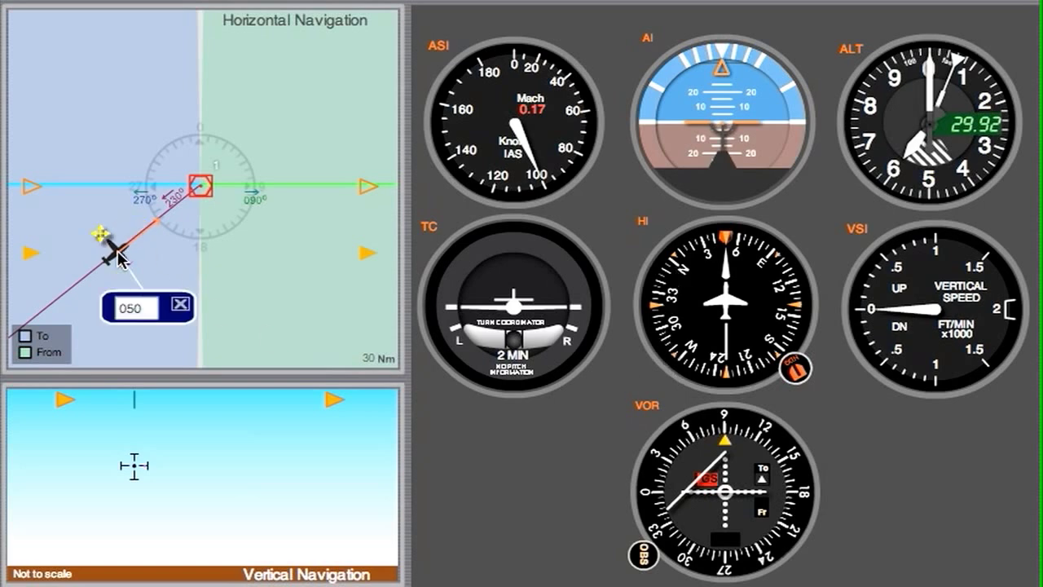
double_click(142, 308)
type("09")
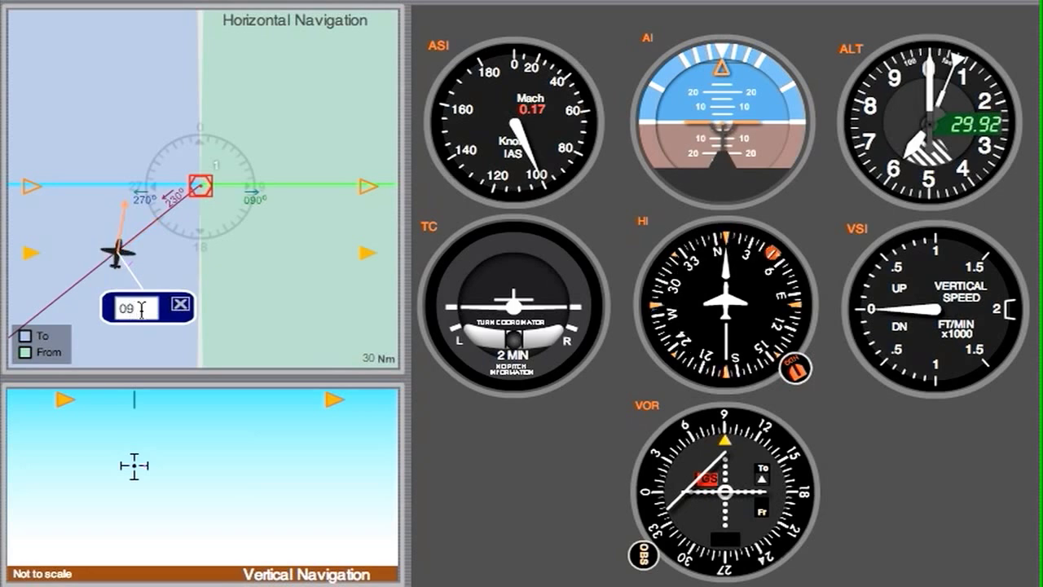
key("BackSpace")
key("BackSpace")
type("360")
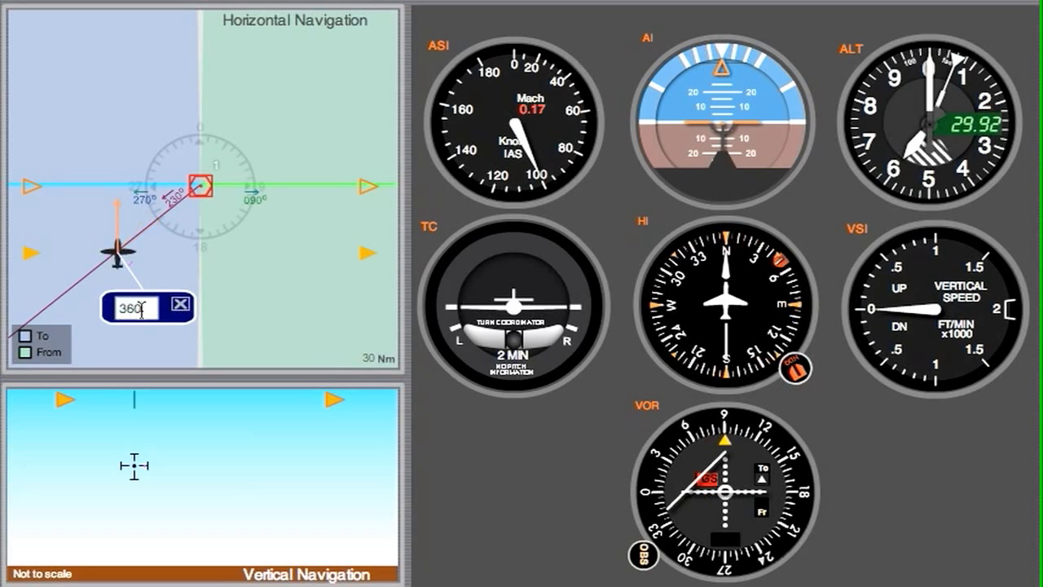
left_click(181, 304)
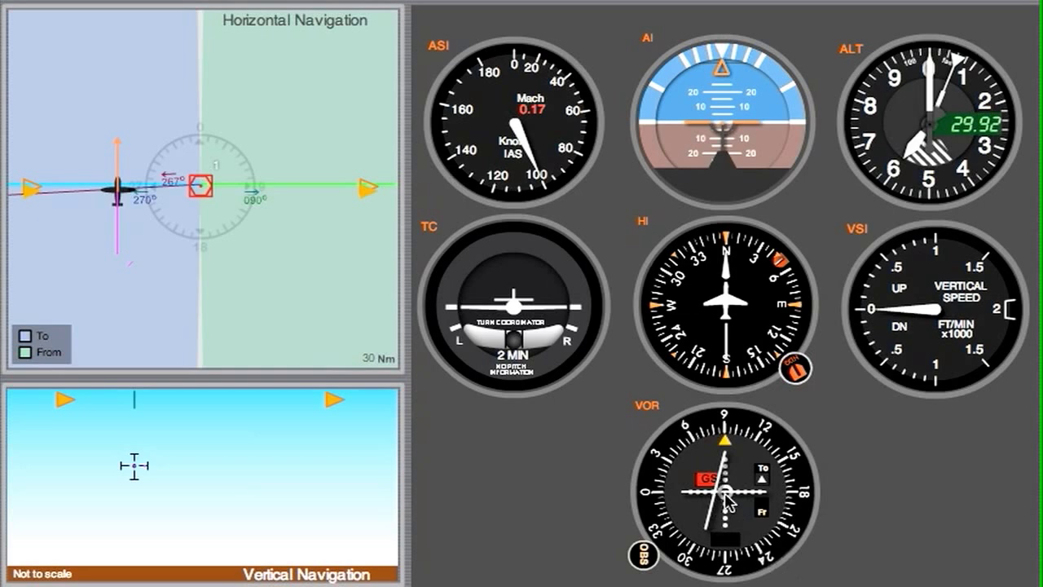
Turn the aircraft from heading 000 to 070 to intercept the 090 course.
mouse_move(121, 194)
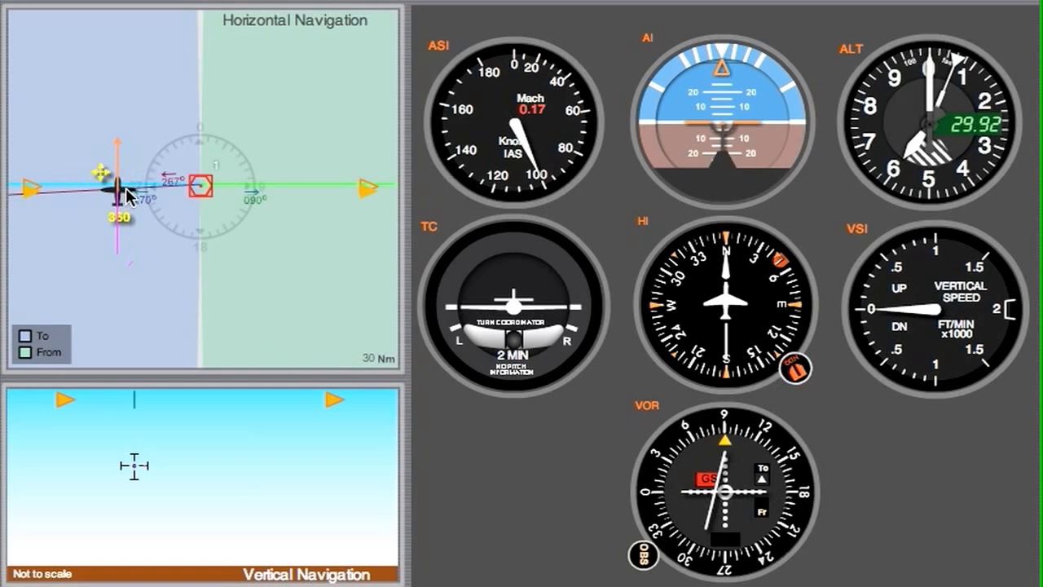
left_click(128, 196)
double_click(151, 245)
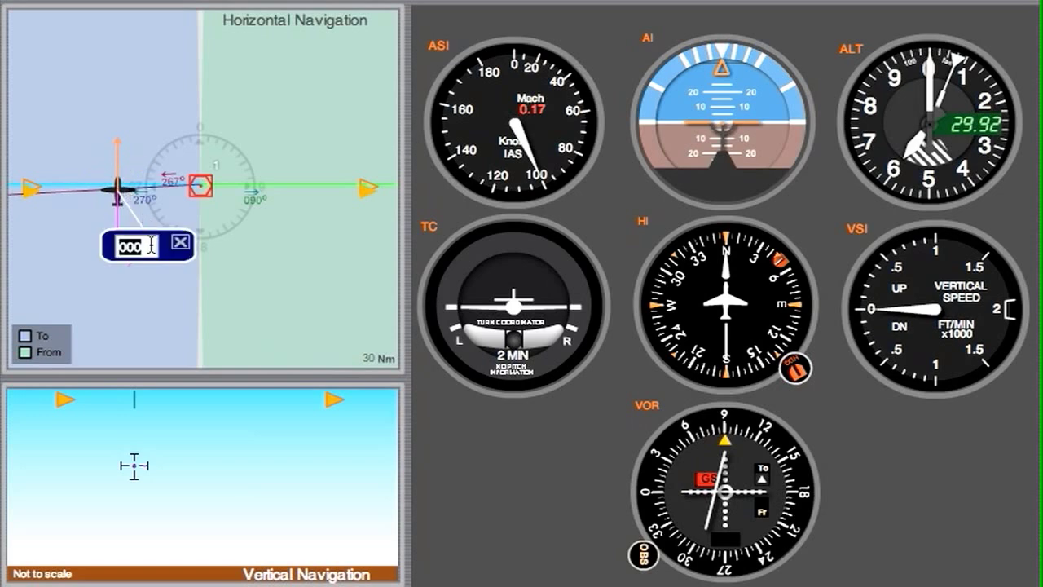
type("090")
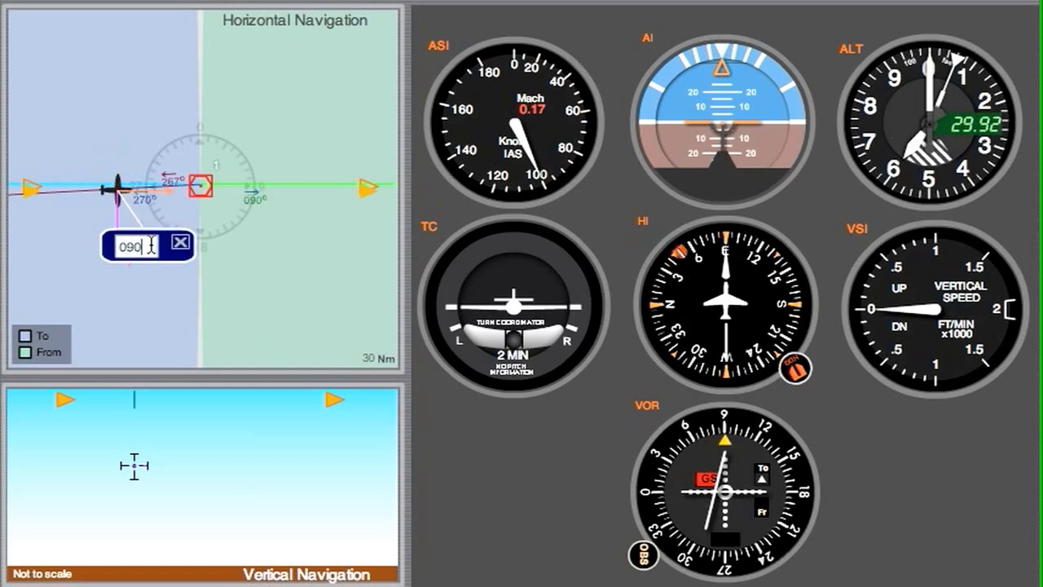
key("BackSpace")
key("BackSpace")
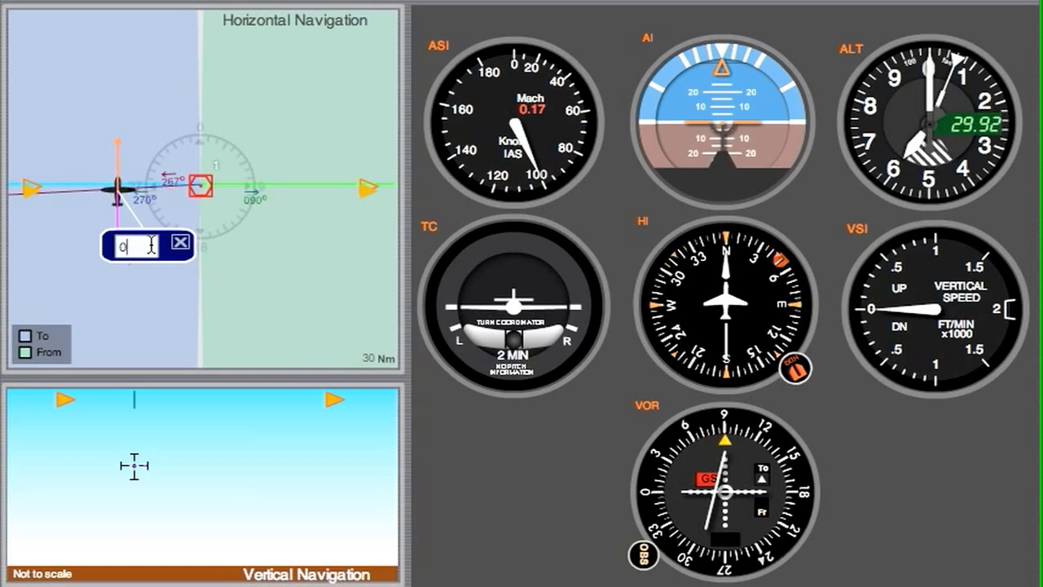
type("70")
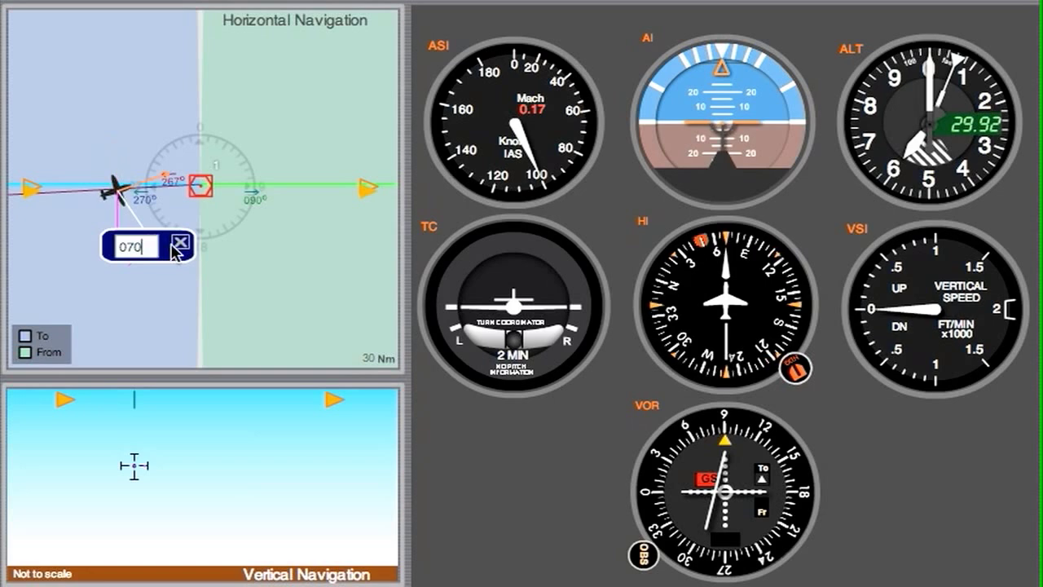
left_click(179, 245)
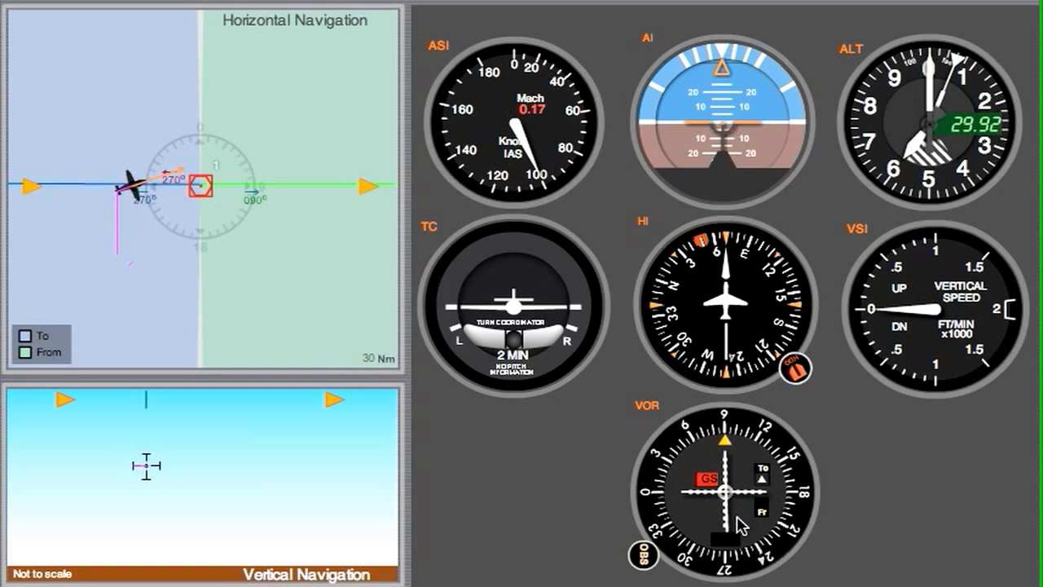
Change the aircraft's heading from 070 to 090 to track the course inbound to the station.
left_click(137, 189)
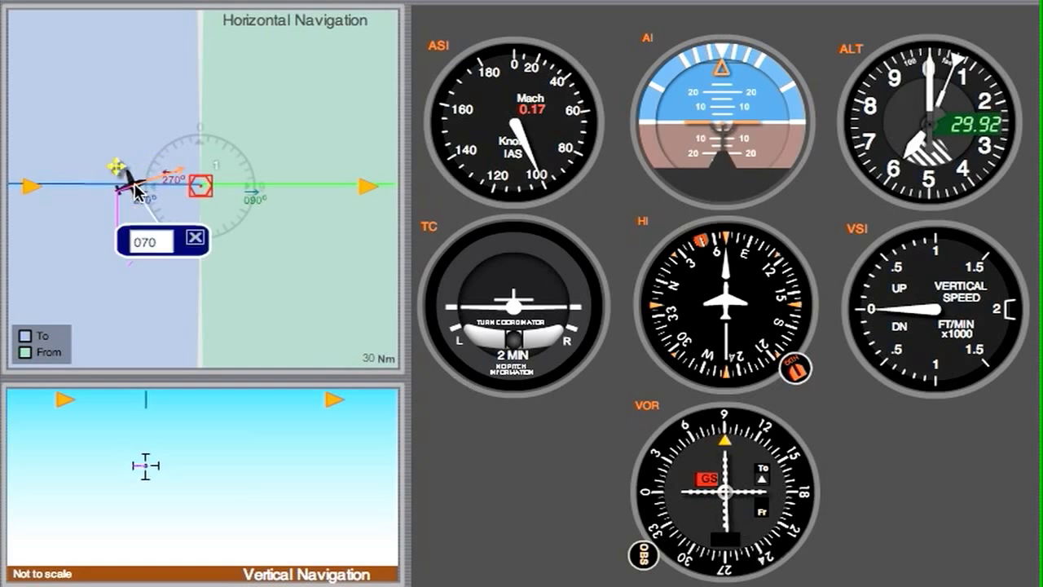
double_click(165, 242)
type("090")
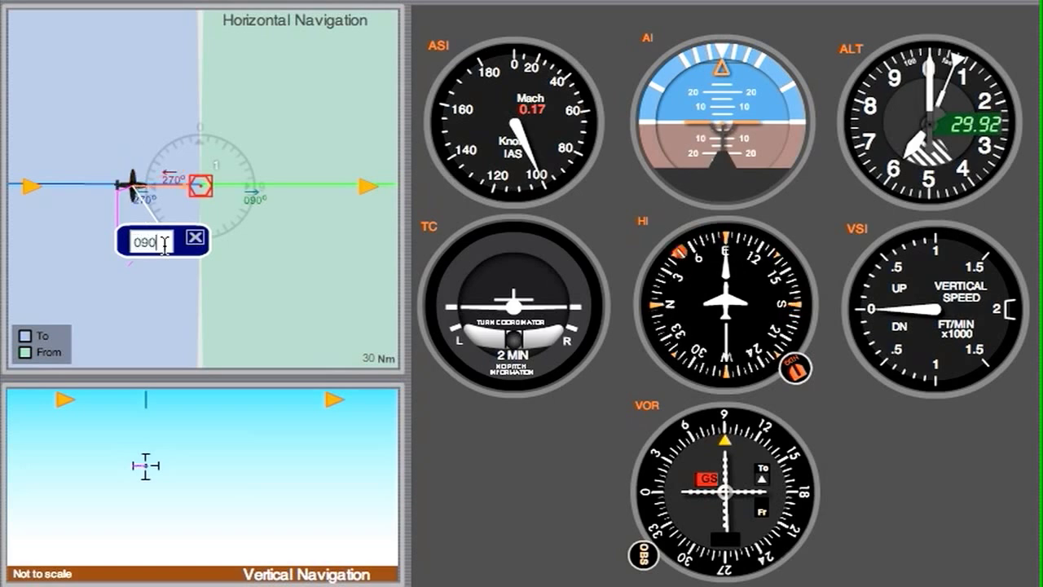
left_click(194, 238)
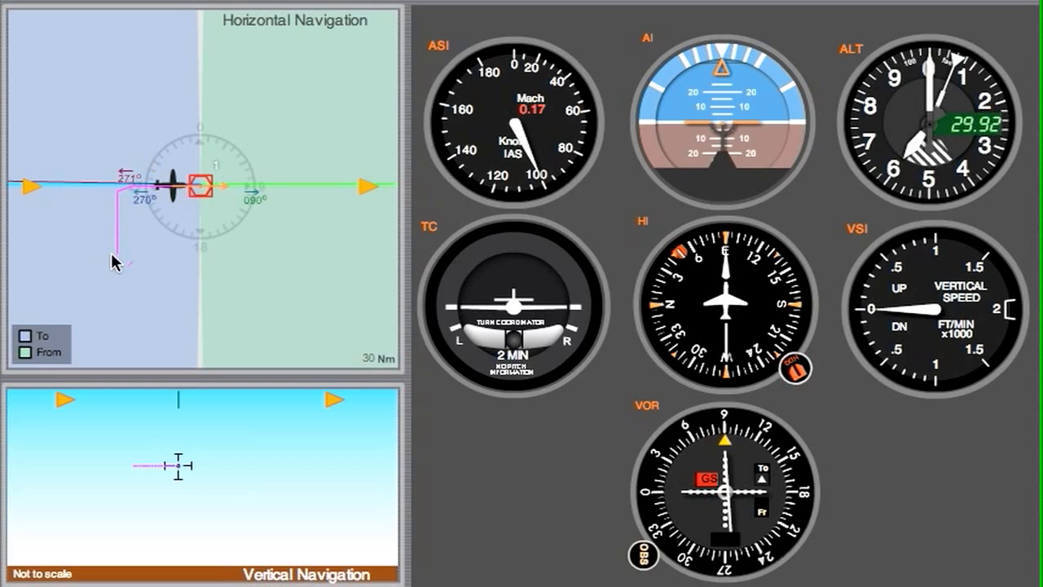
mouse_move(144, 196)
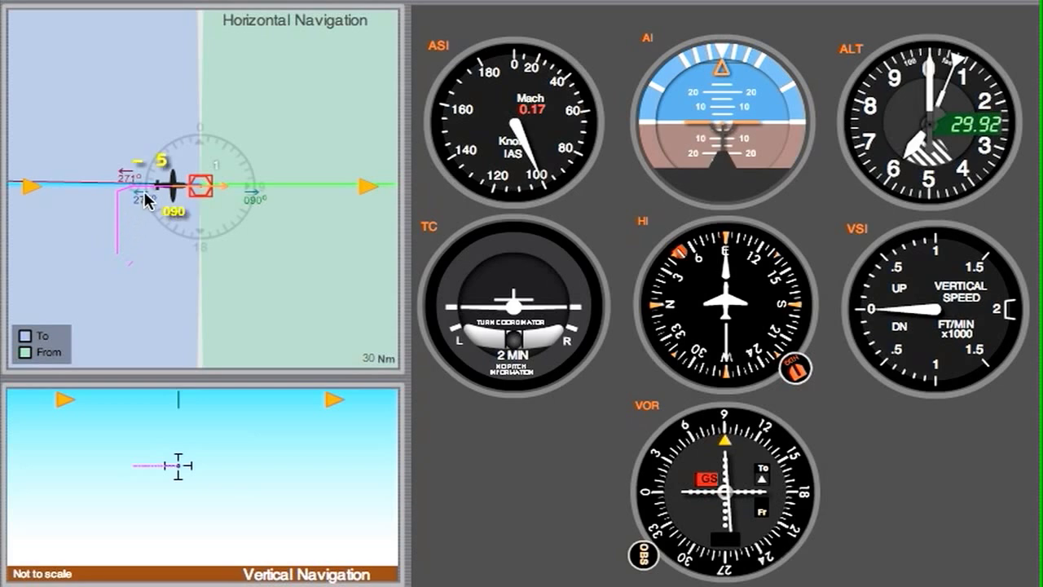